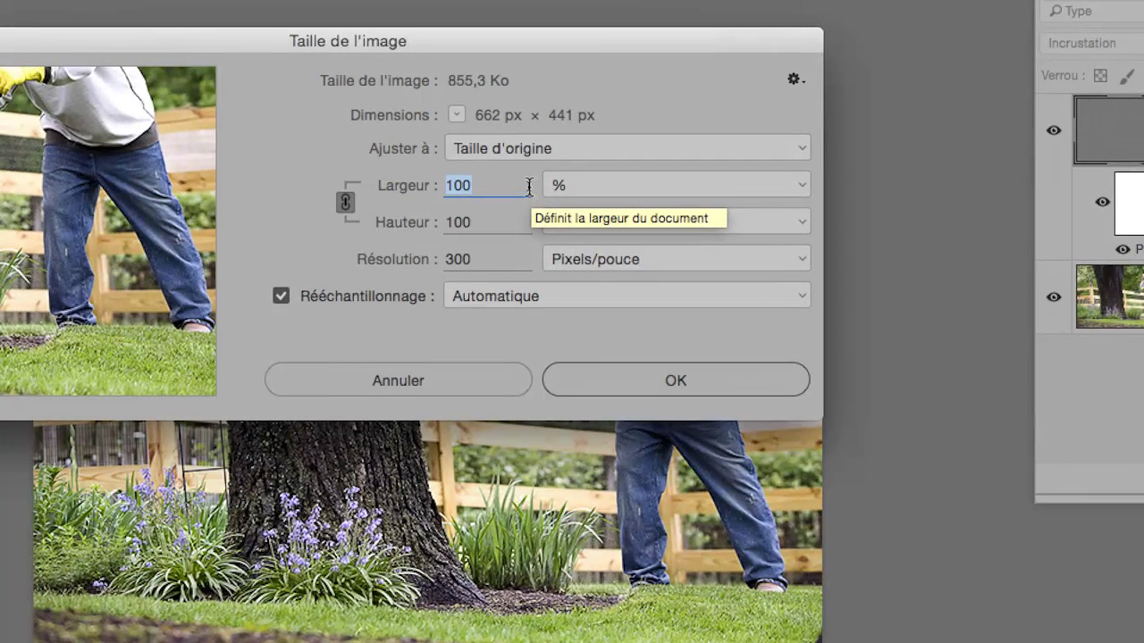
Step: Enlarge the image to 300 % in width and height, keeping automatic resampling
{"action": "type", "text": "300"}
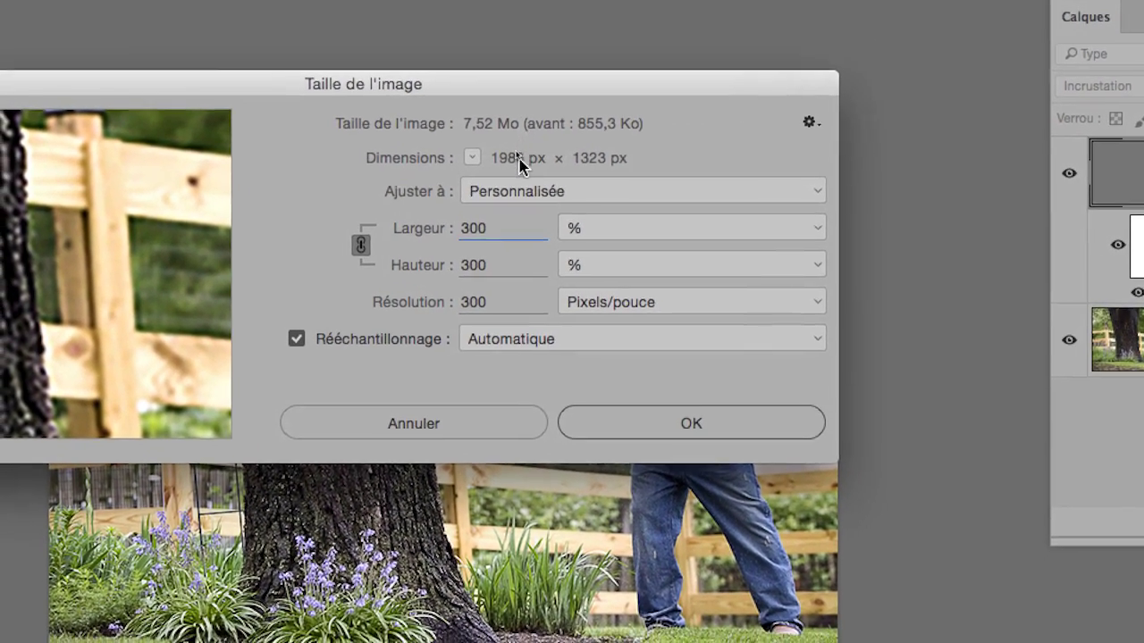
{"action": "key", "text": "alt"}
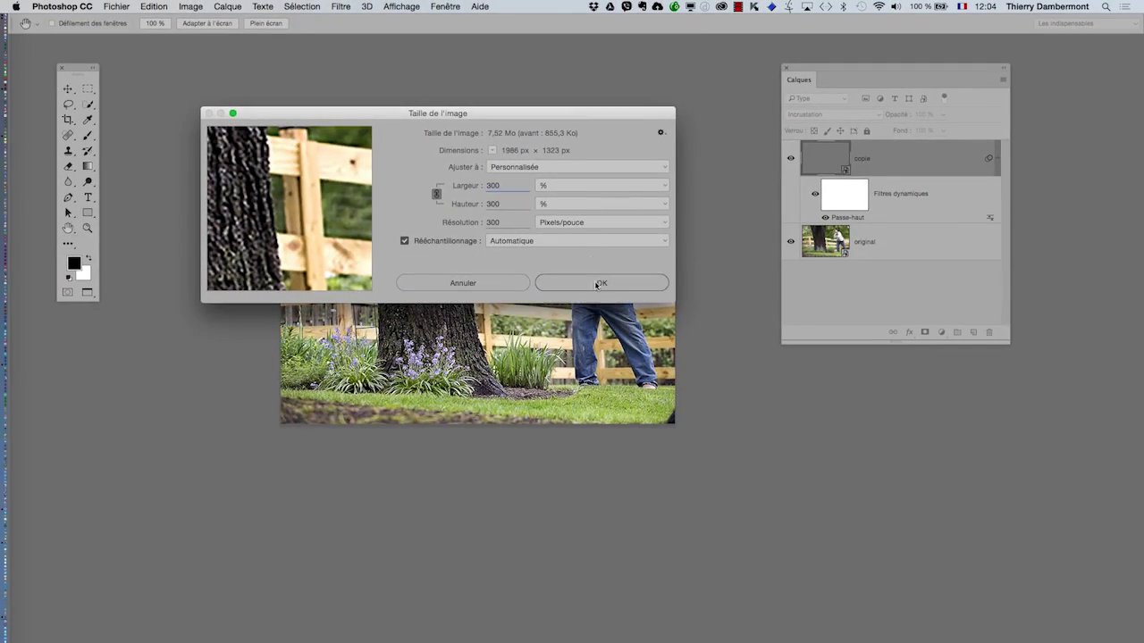
{"action": "left_click", "coordinate": [597, 284]}
Step: Set the radius of the copie layer's Passe-haut smart filter to 1.3 pixels
{"action": "key", "text": "z"}
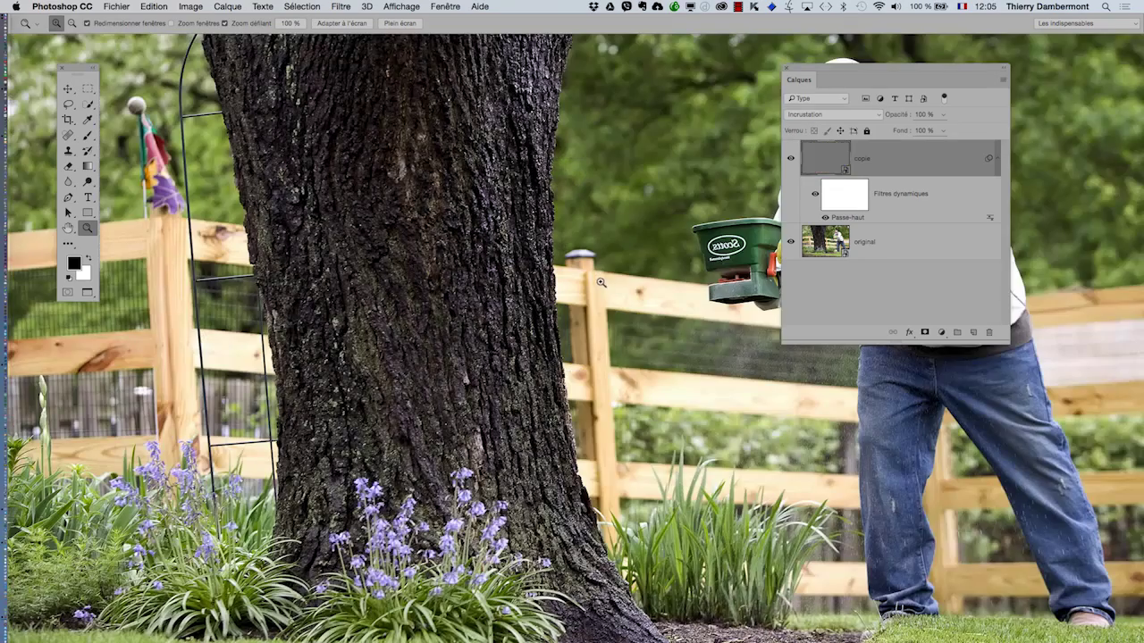
{"action": "left_click", "coordinate": [688, 297], "text": "alt"}
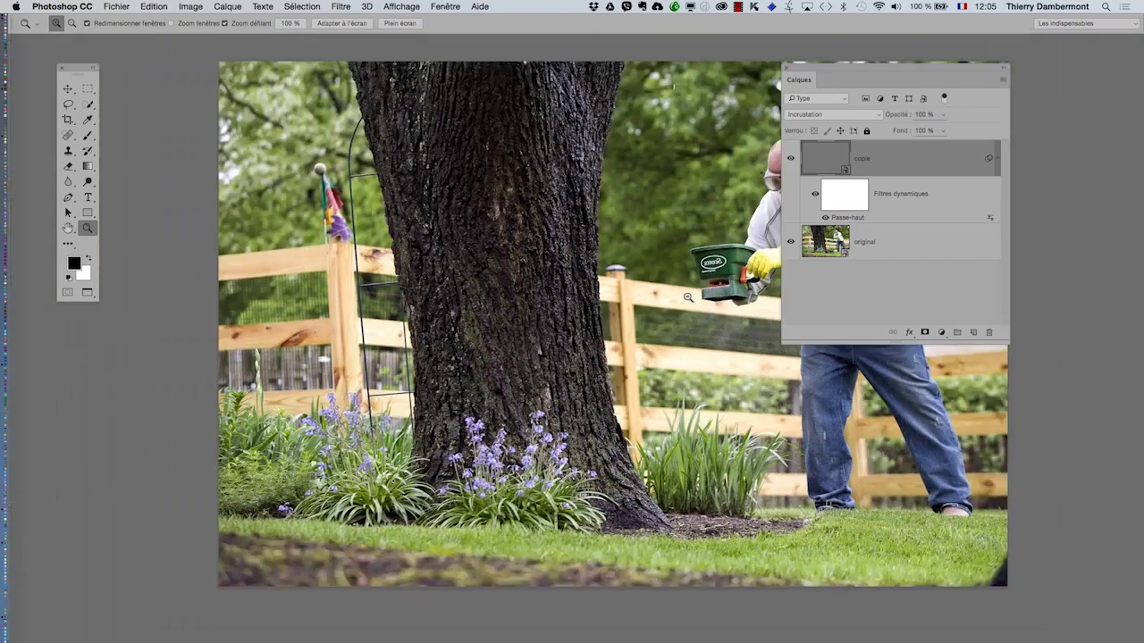
{"action": "scroll", "coordinate": [664, 220], "scroll_direction": "right", "scroll_amount": 3}
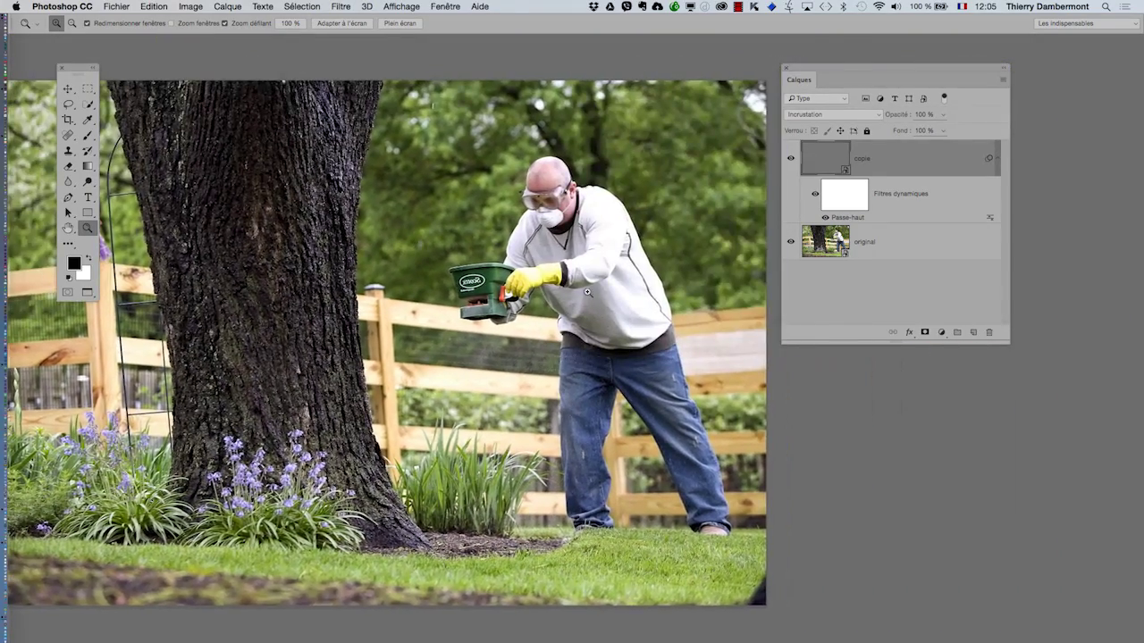
{"action": "left_click", "coordinate": [588, 293]}
{"action": "left_click", "coordinate": [459, 295]}
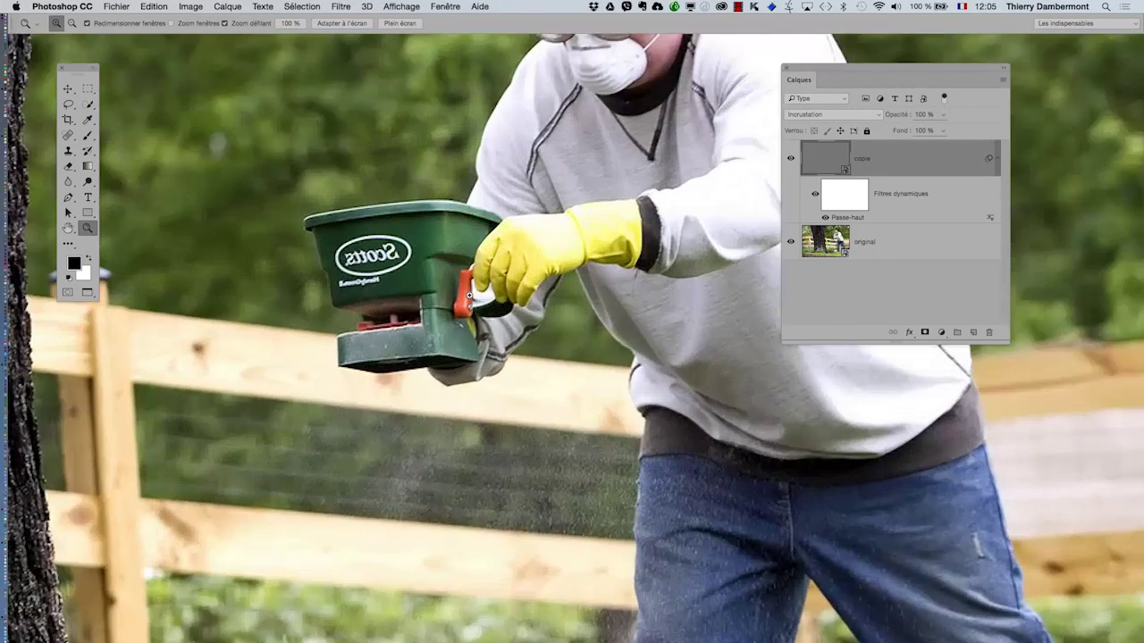
{"action": "double_click", "coordinate": [858, 217]}
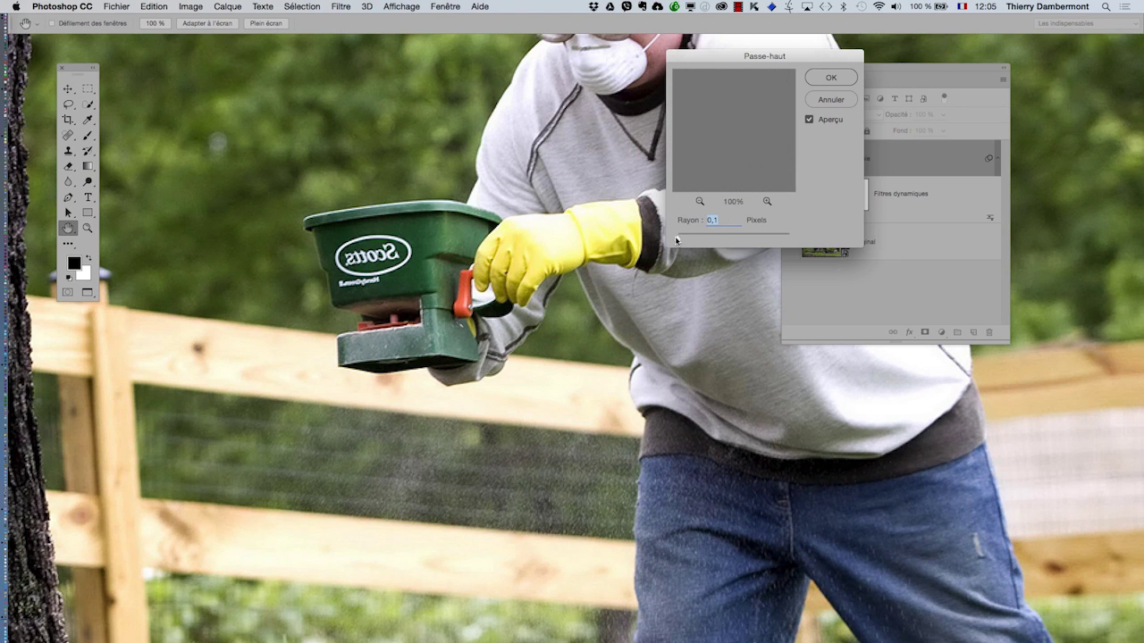
{"action": "left_click_drag", "start_coordinate": [680, 240], "coordinate": [685, 239]}
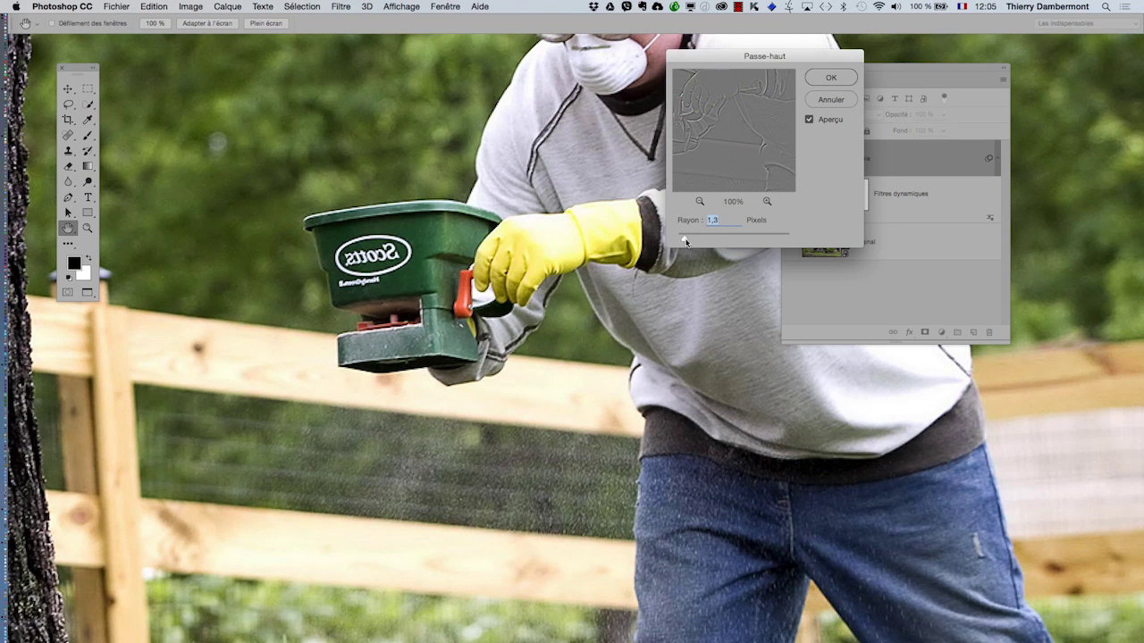
{"action": "left_click", "coordinate": [829, 81]}
Step: Move the Calques panel clear of the photo and show the whole image beside it
{"action": "left_click_drag", "start_coordinate": [666, 323], "coordinate": [617, 326]}
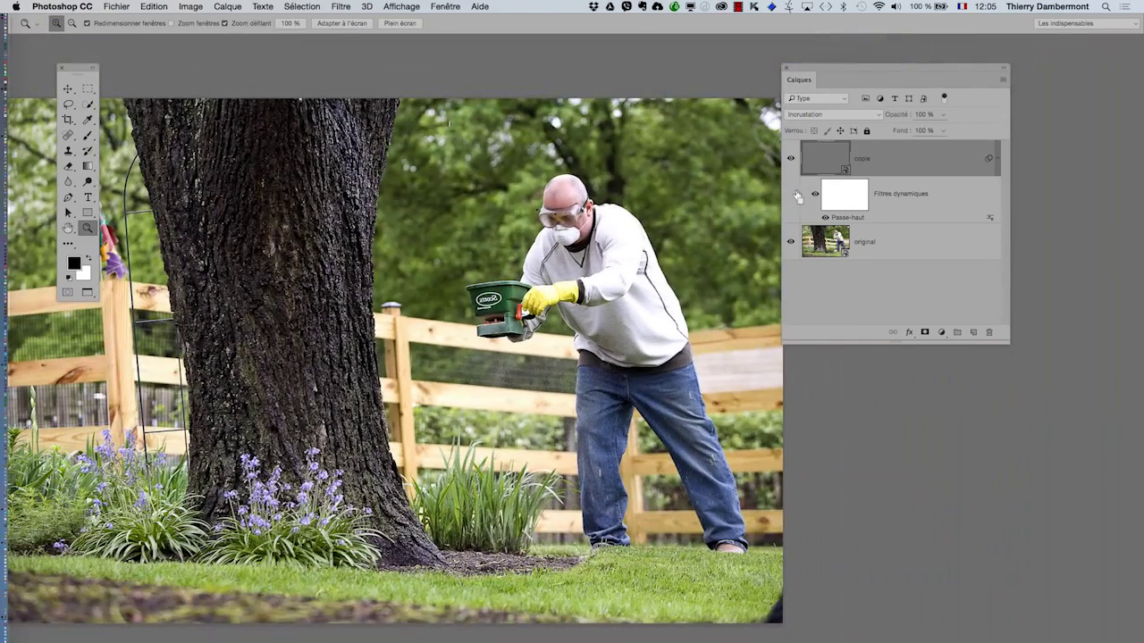
{"action": "left_click_drag", "start_coordinate": [820, 70], "coordinate": [949, 68]}
{"action": "left_click_drag", "start_coordinate": [525, 198], "coordinate": [626, 187]}
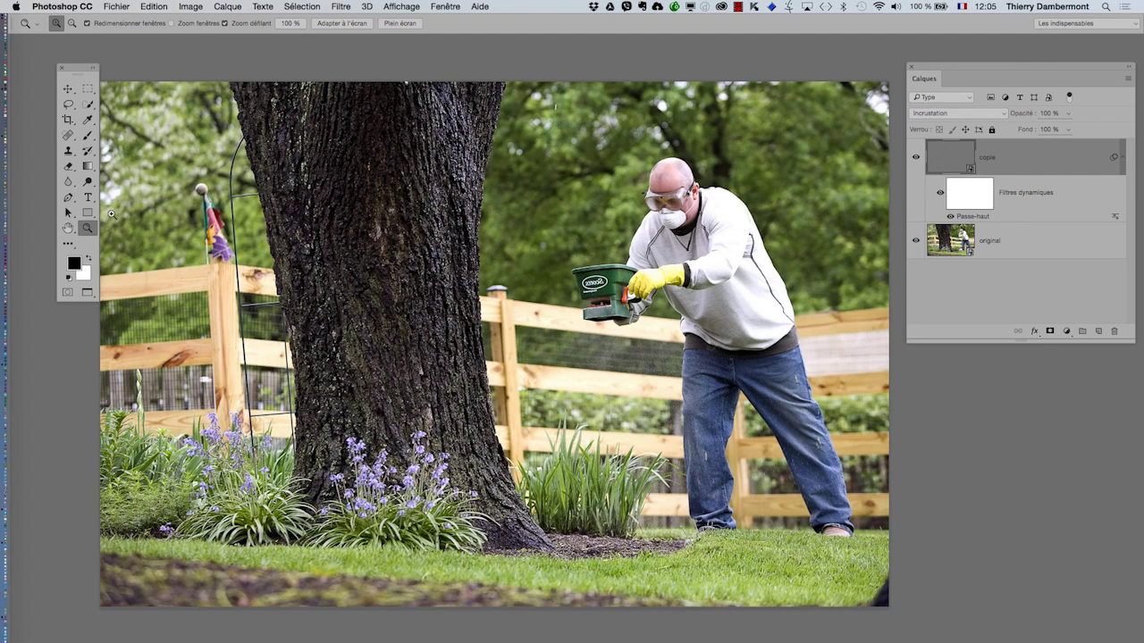
Step: Examine the sharpened image at 100 % in full-screen mode with the menu bar, around the tree and the man
{"action": "double_click", "coordinate": [88, 230]}
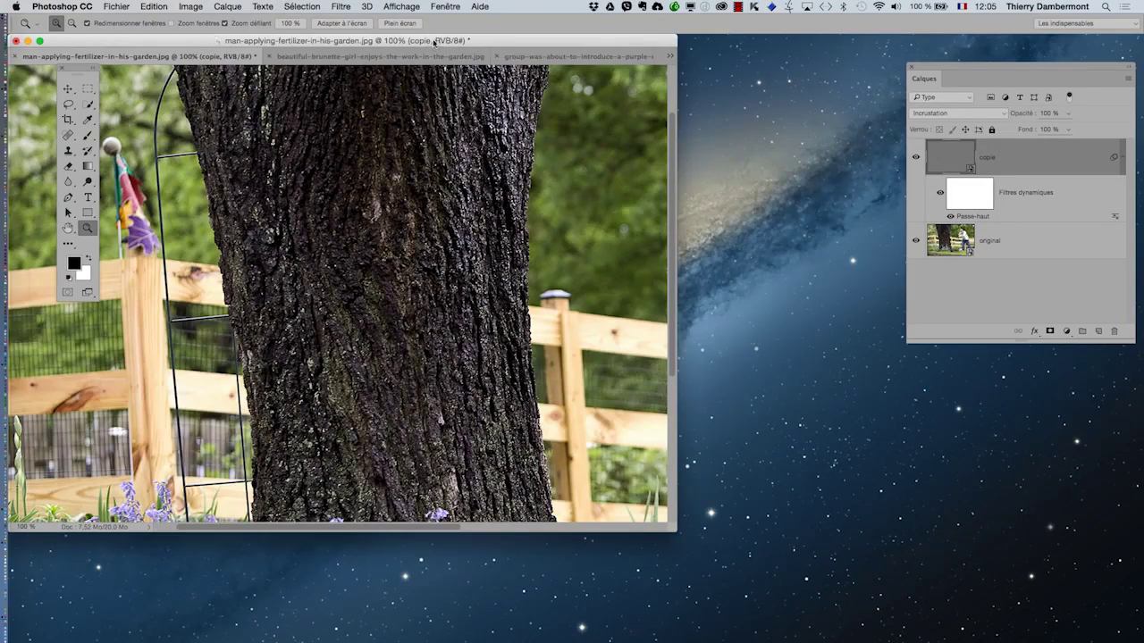
{"action": "left_click_drag", "start_coordinate": [435, 38], "coordinate": [536, 61]}
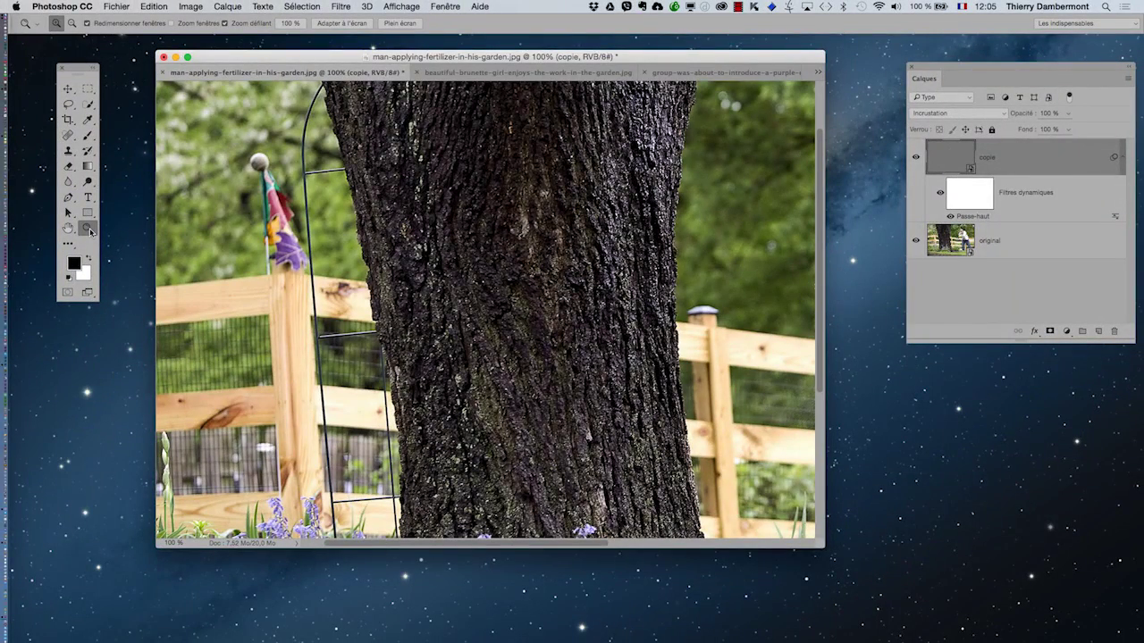
{"action": "double_click", "coordinate": [87, 228]}
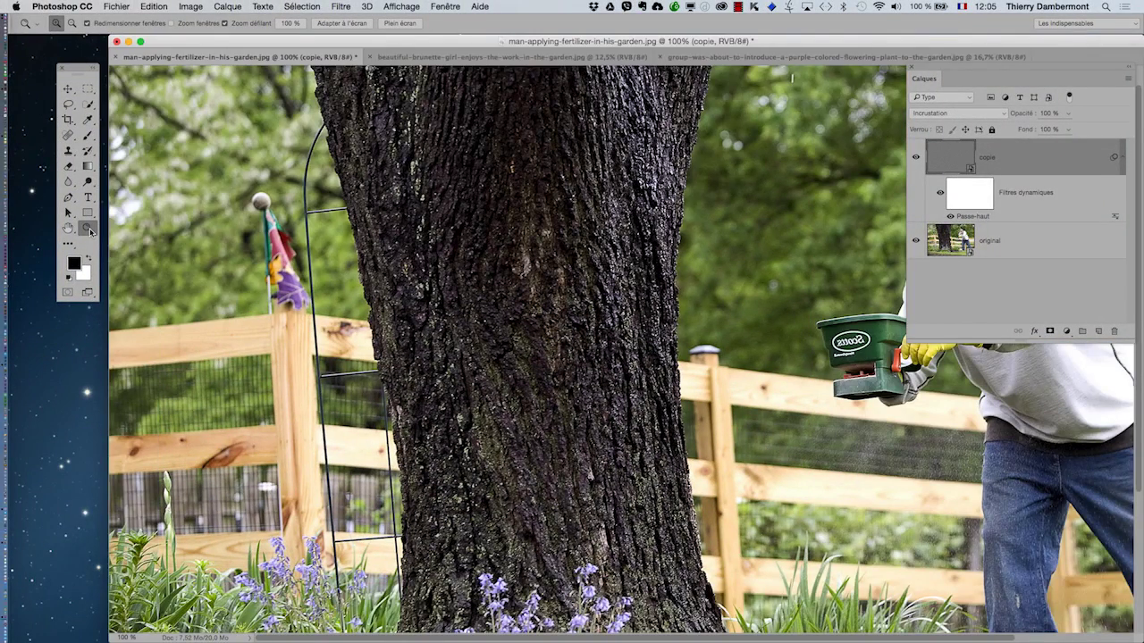
{"action": "key", "text": "f"}
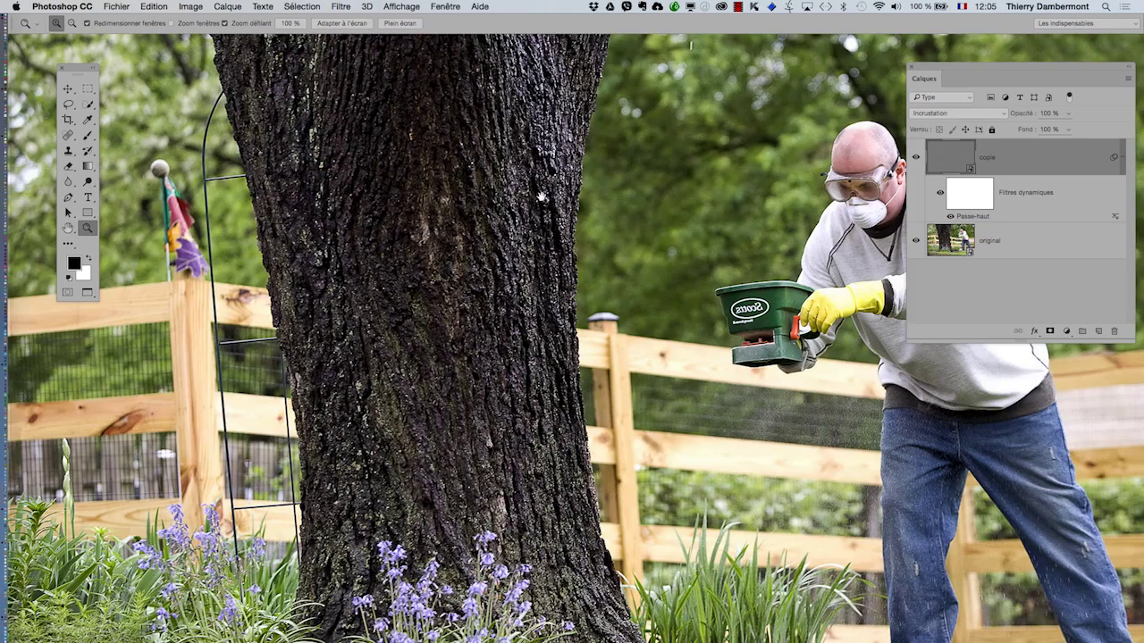
{"action": "left_click_drag", "start_coordinate": [541, 197], "coordinate": [397, 196]}
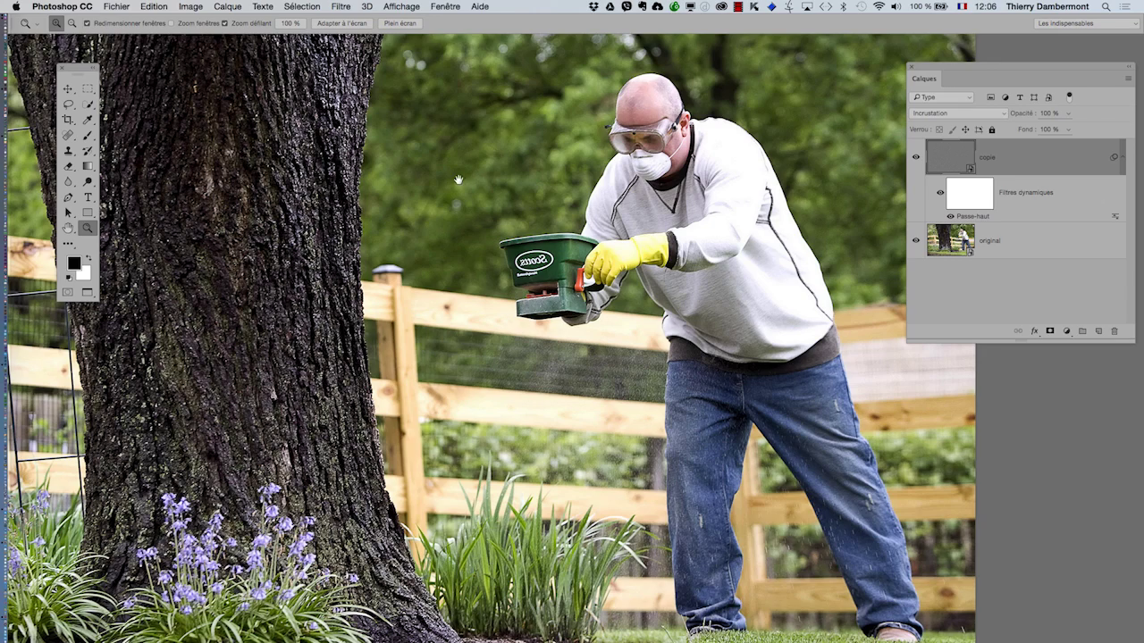
{"action": "left_click_drag", "start_coordinate": [546, 324], "coordinate": [446, 305]}
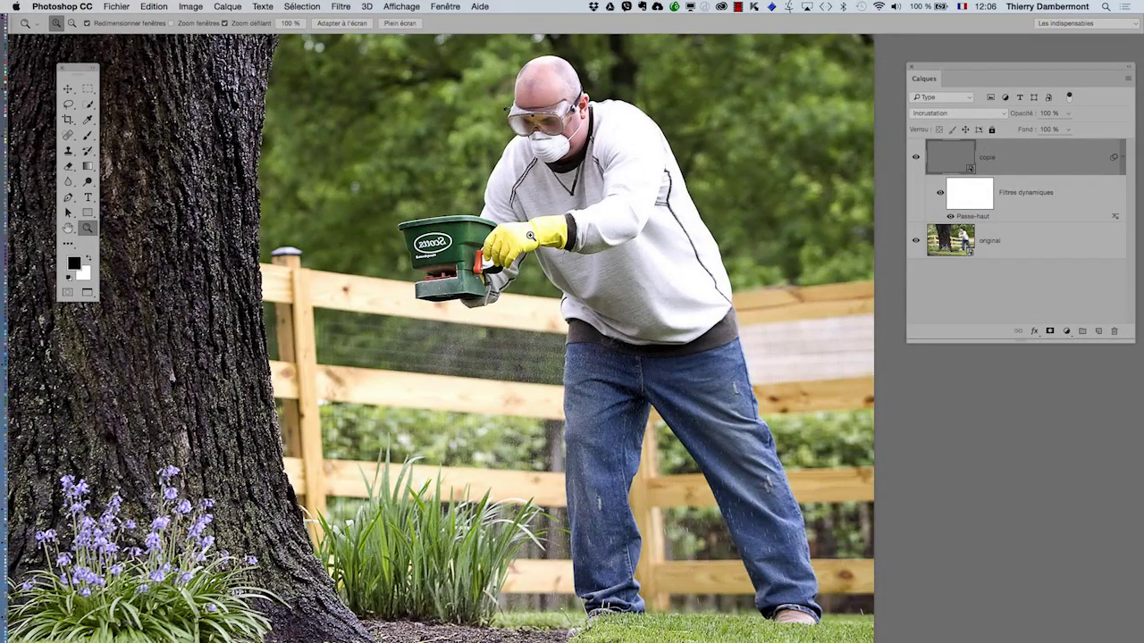
Step: Save the document with its layers as a Photoshop file named man-applying-fertilizer-in-his-garden in the accentuation folder
{"action": "left_click", "coordinate": [109, 7]}
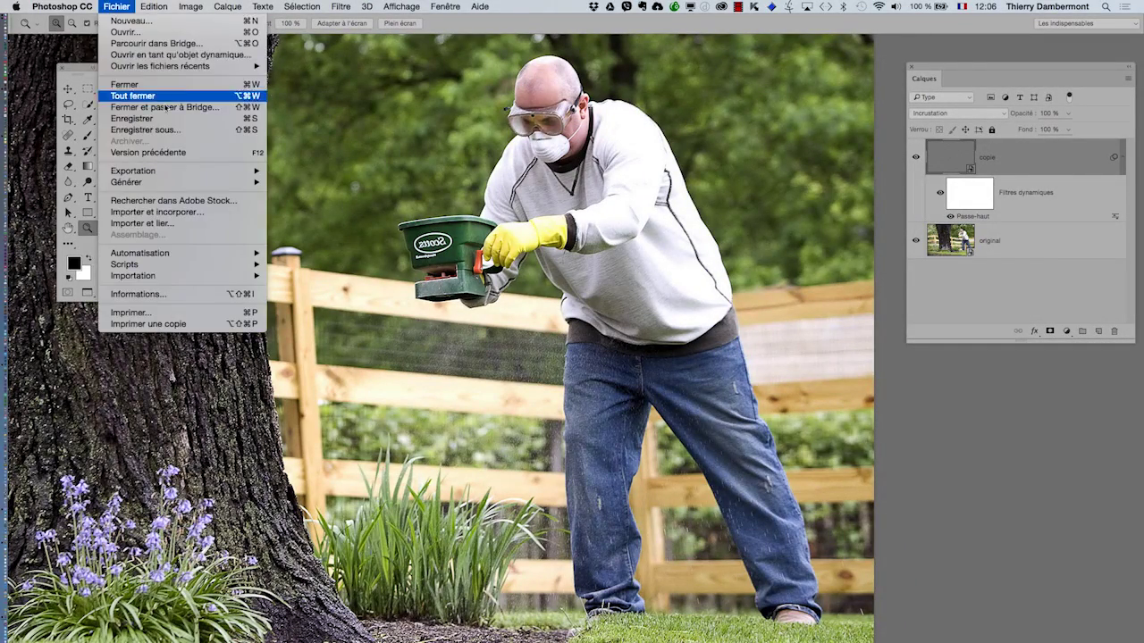
{"action": "left_click", "coordinate": [174, 132]}
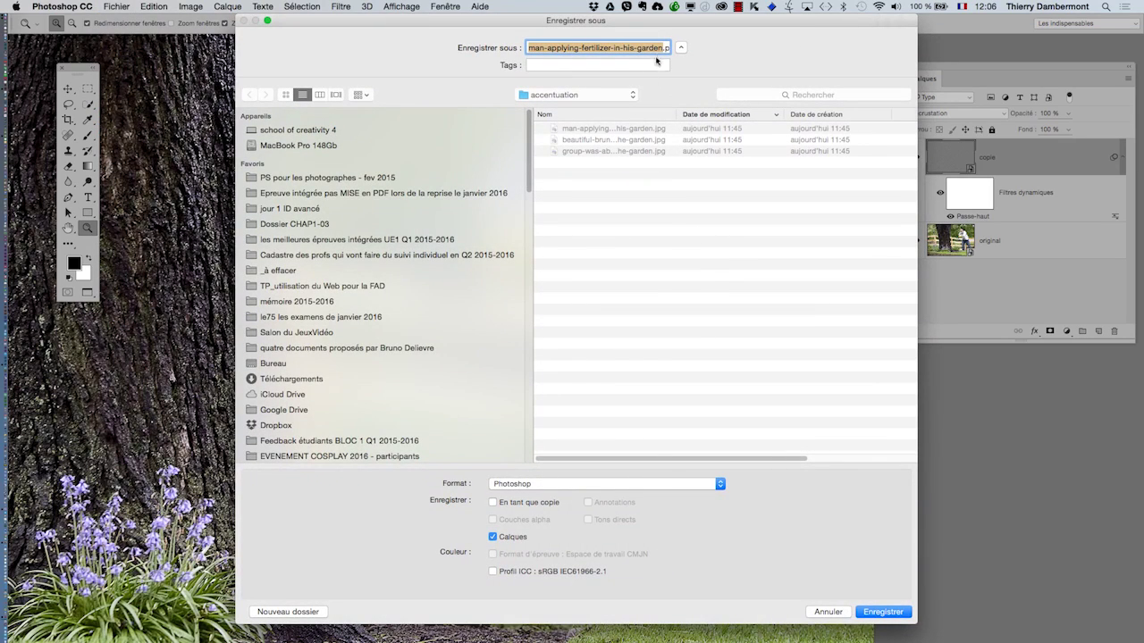
{"action": "left_click", "coordinate": [868, 612]}
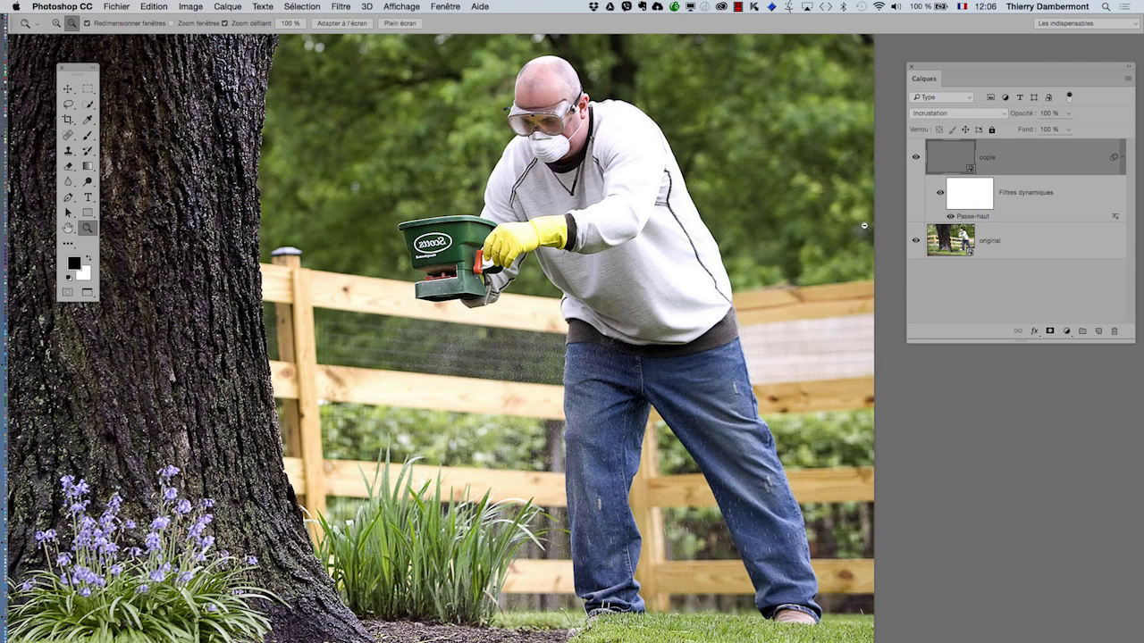
Step: Zoom out to show the whole photo and place the Calques panel against its edge
{"action": "left_click", "coordinate": [569, 271], "text": "alt"}
{"action": "left_click", "coordinate": [568, 271], "text": "alt"}
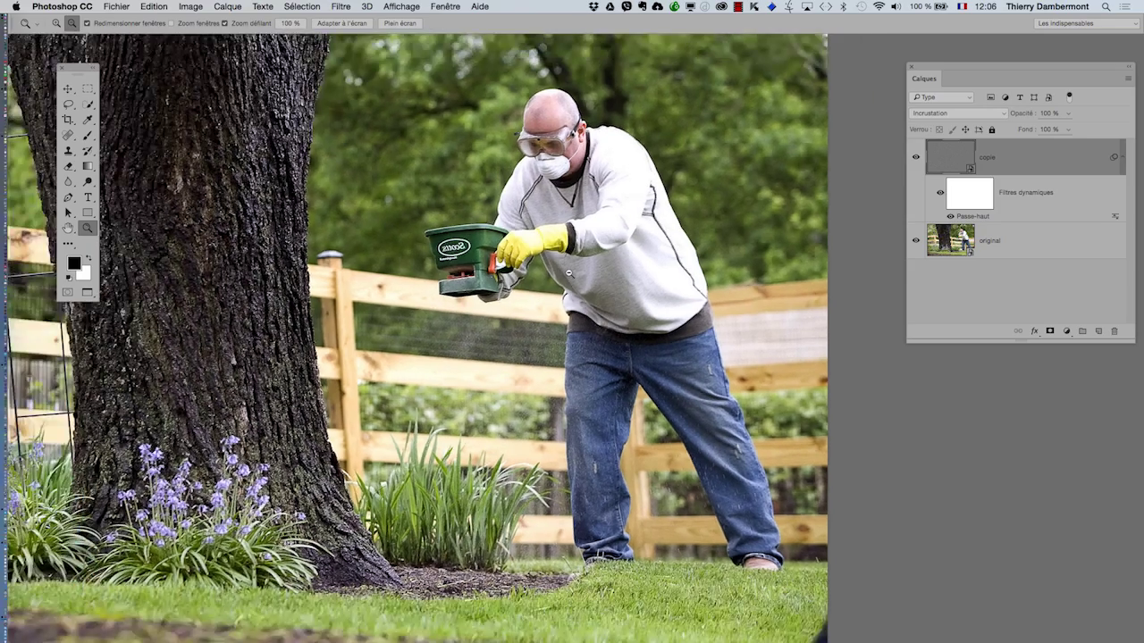
{"action": "left_click", "coordinate": [568, 271], "text": "alt"}
{"action": "left_click", "coordinate": [568, 270], "text": "alt"}
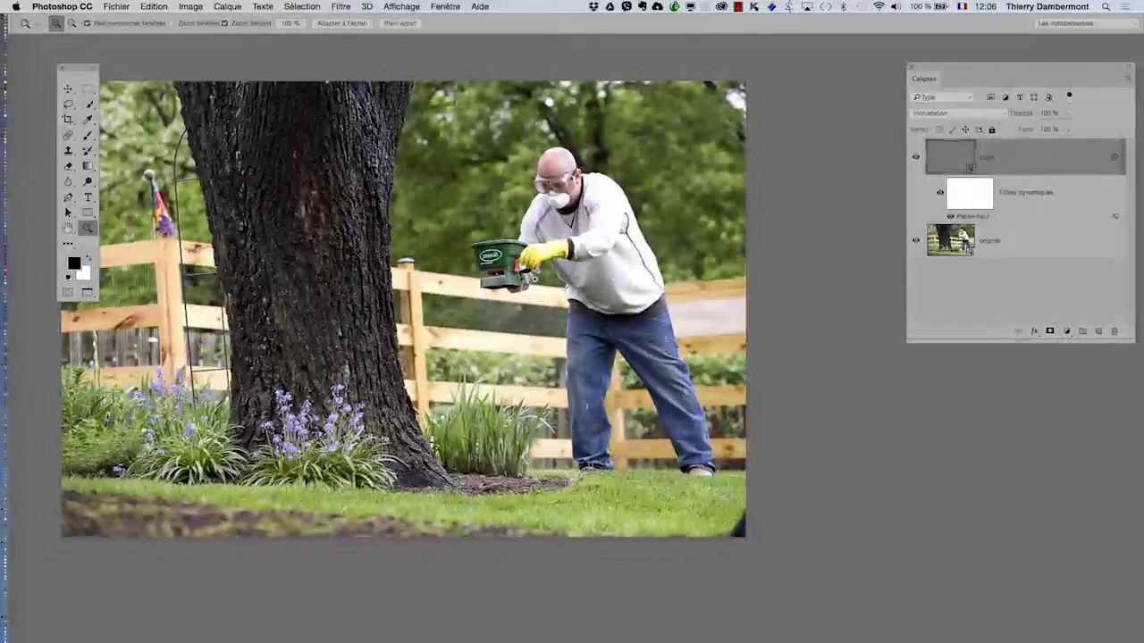
{"action": "left_click_drag", "start_coordinate": [445, 264], "coordinate": [509, 253]}
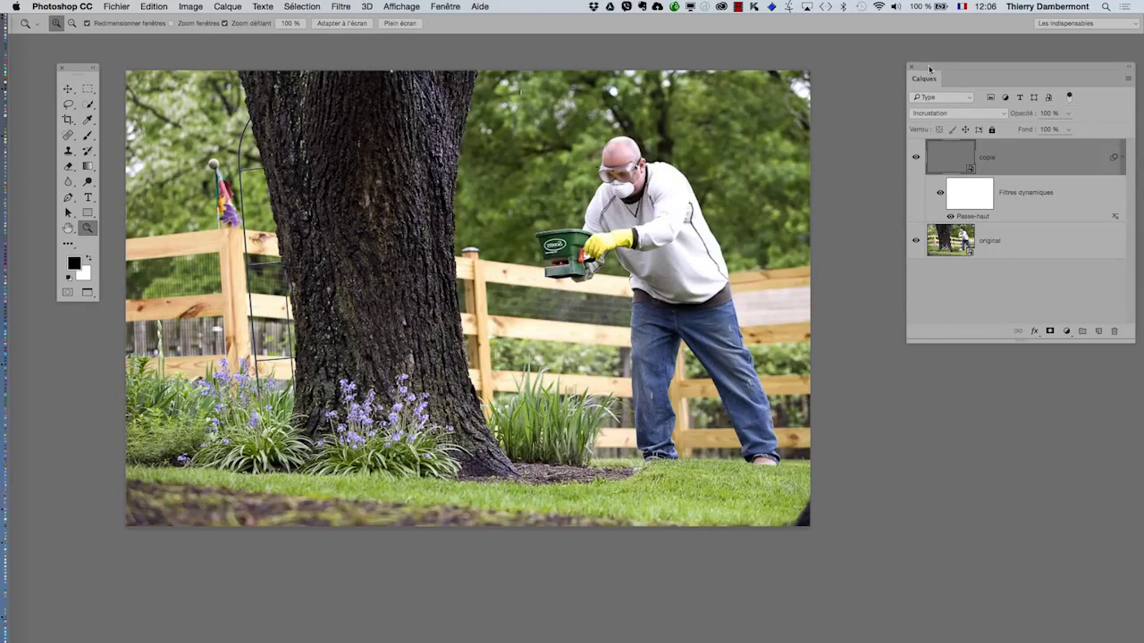
{"action": "left_click_drag", "start_coordinate": [932, 71], "coordinate": [821, 95]}
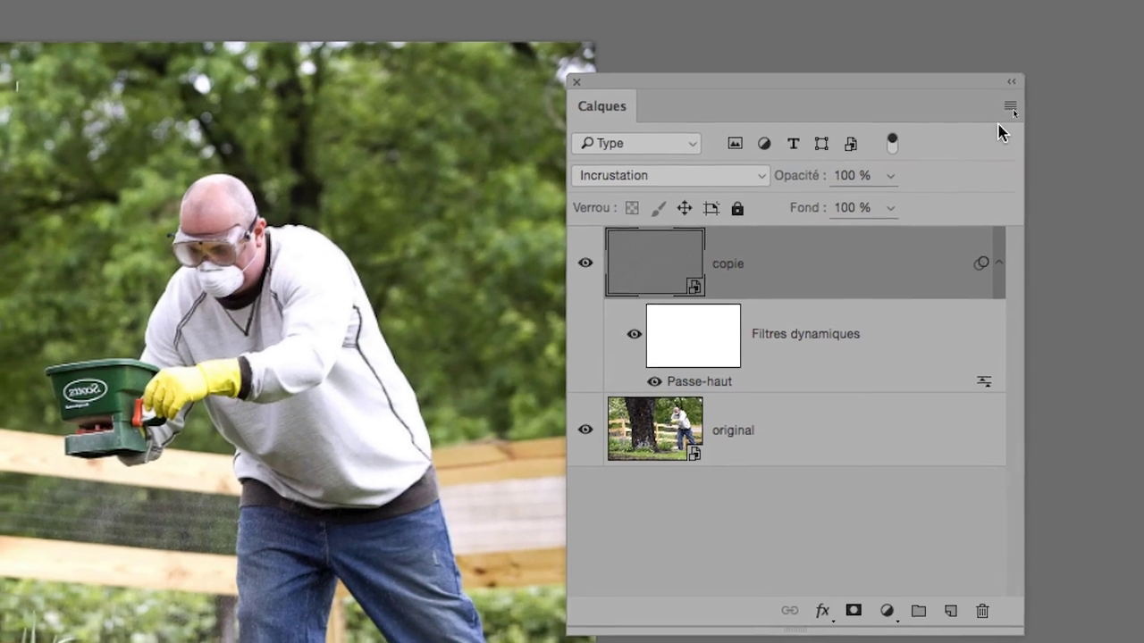
{"action": "left_click", "coordinate": [1002, 118]}
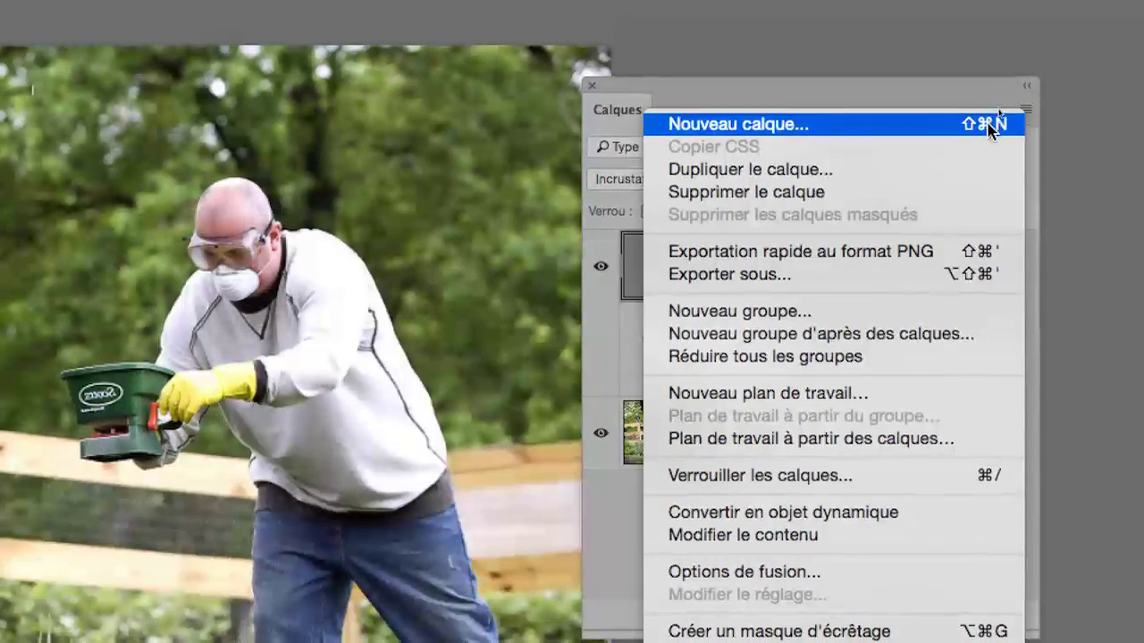
{"action": "left_click", "coordinate": [989, 123]}
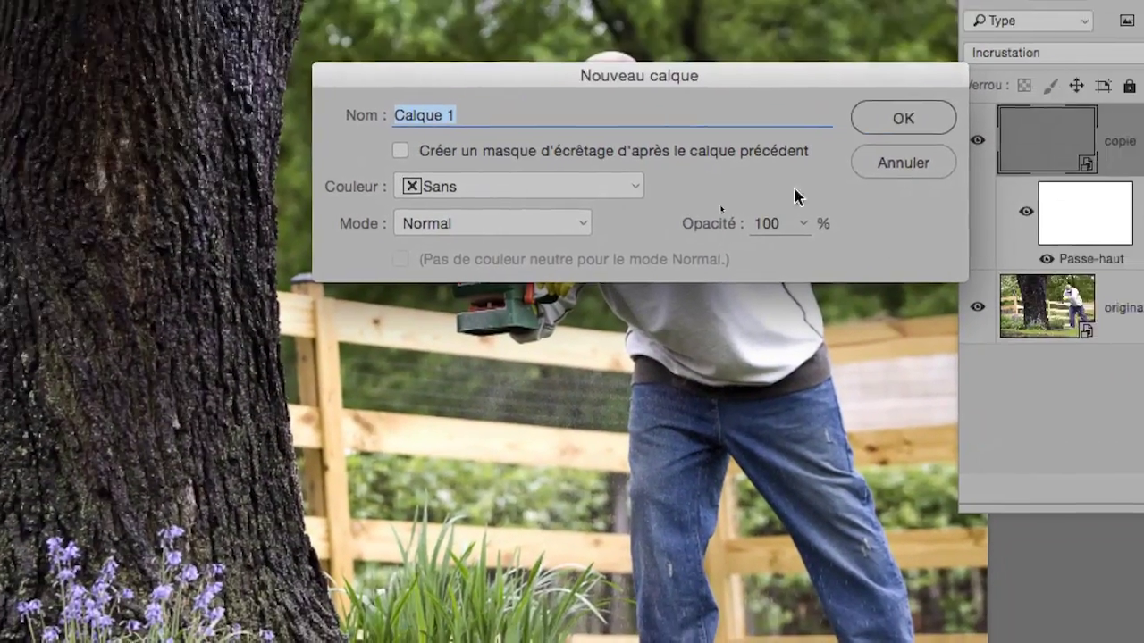
{"action": "left_click", "coordinate": [893, 165]}
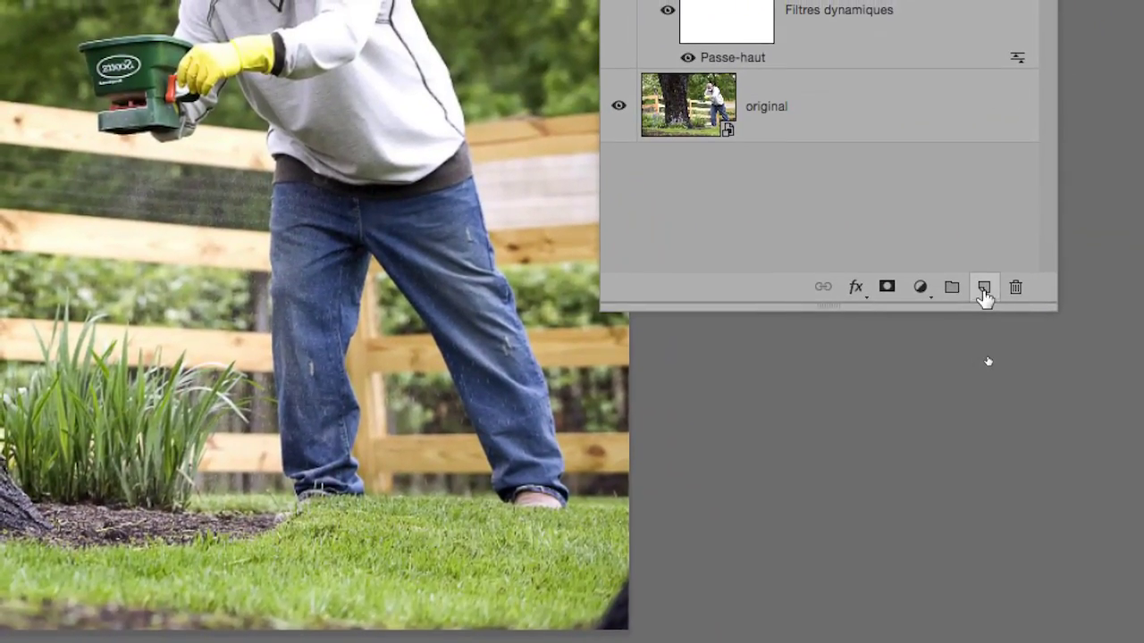
Step: Create a layer named "les lumieres" in Incrustation mode, filled with the neutral 50% gris colour, above the copie layer
{"action": "left_click", "coordinate": [983, 284], "text": "alt"}
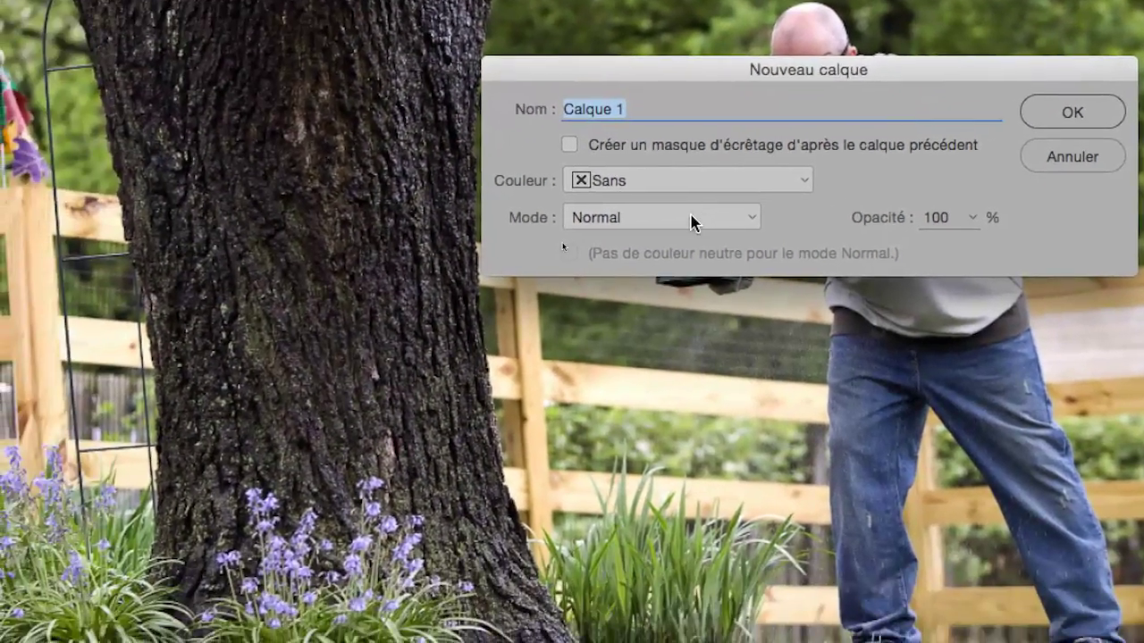
{"action": "left_click", "coordinate": [572, 310]}
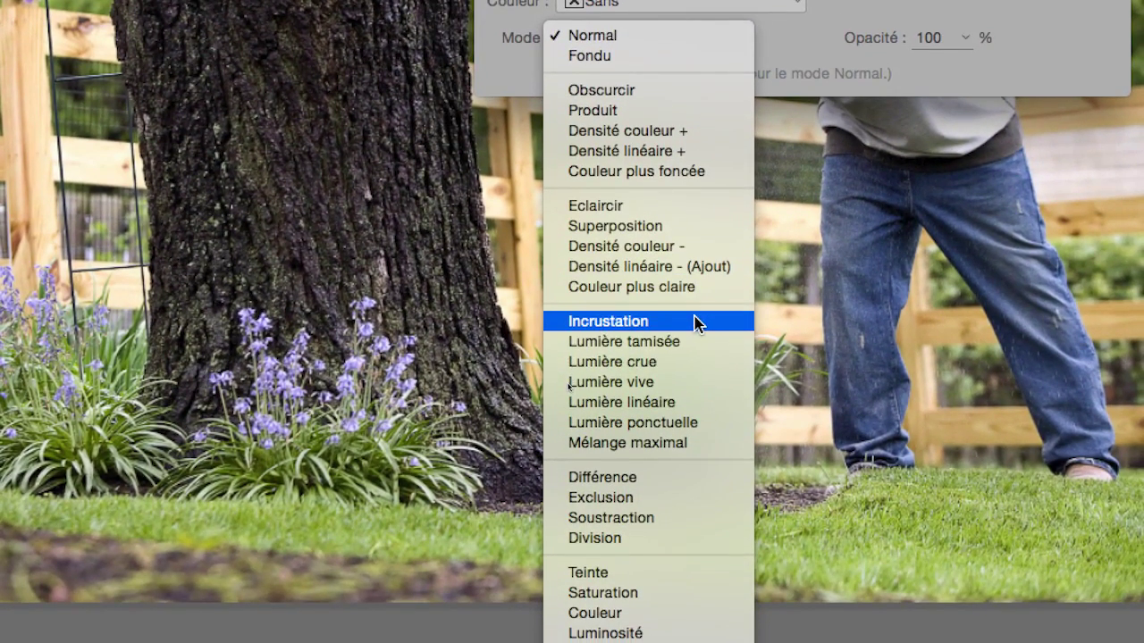
{"action": "left_click", "coordinate": [696, 324]}
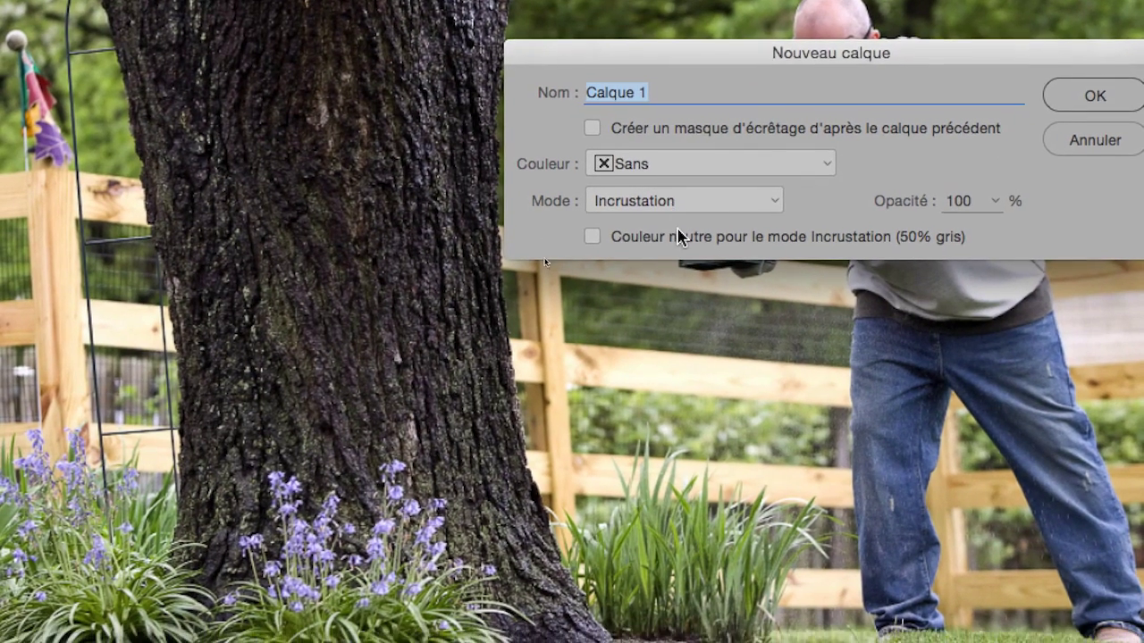
{"action": "left_click", "coordinate": [681, 257]}
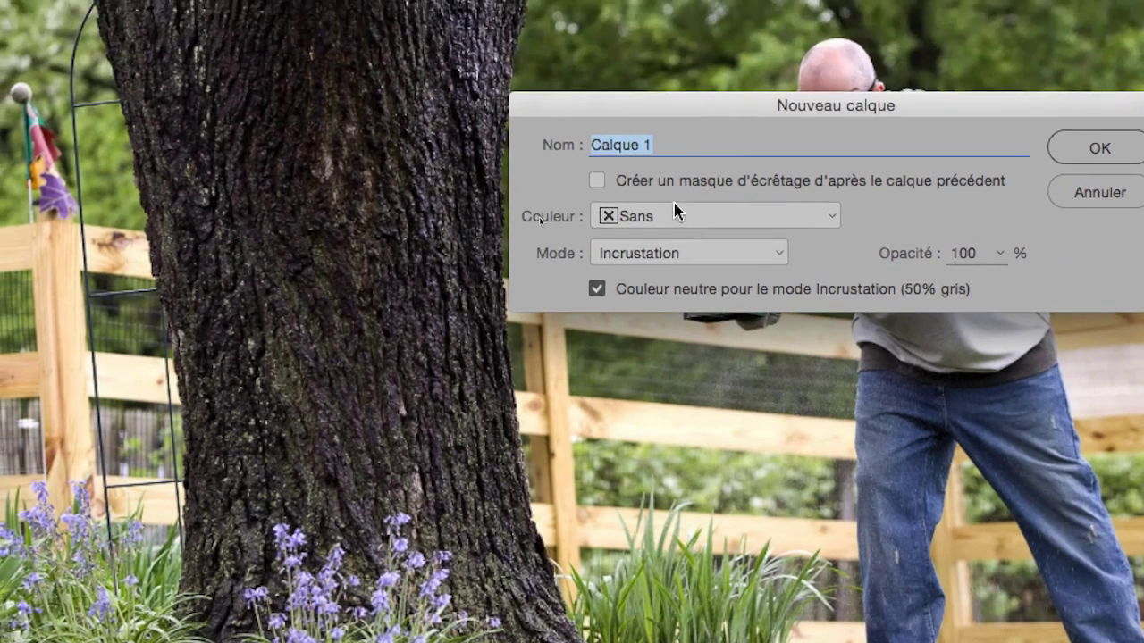
{"action": "type", "text": "les lumier"}
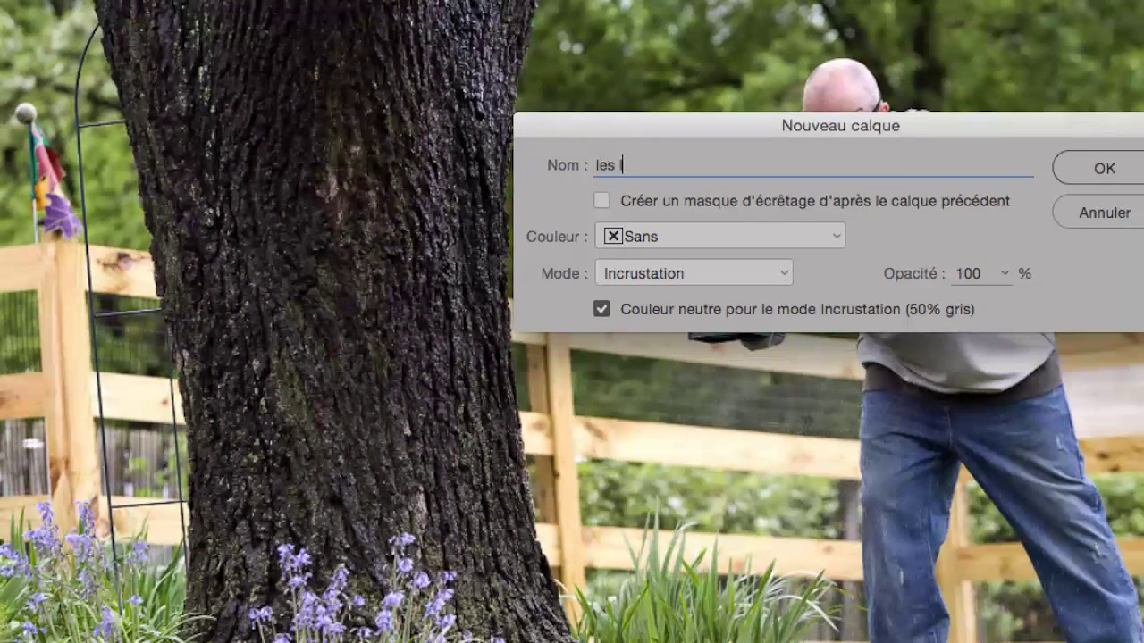
{"action": "type", "text": "es"}
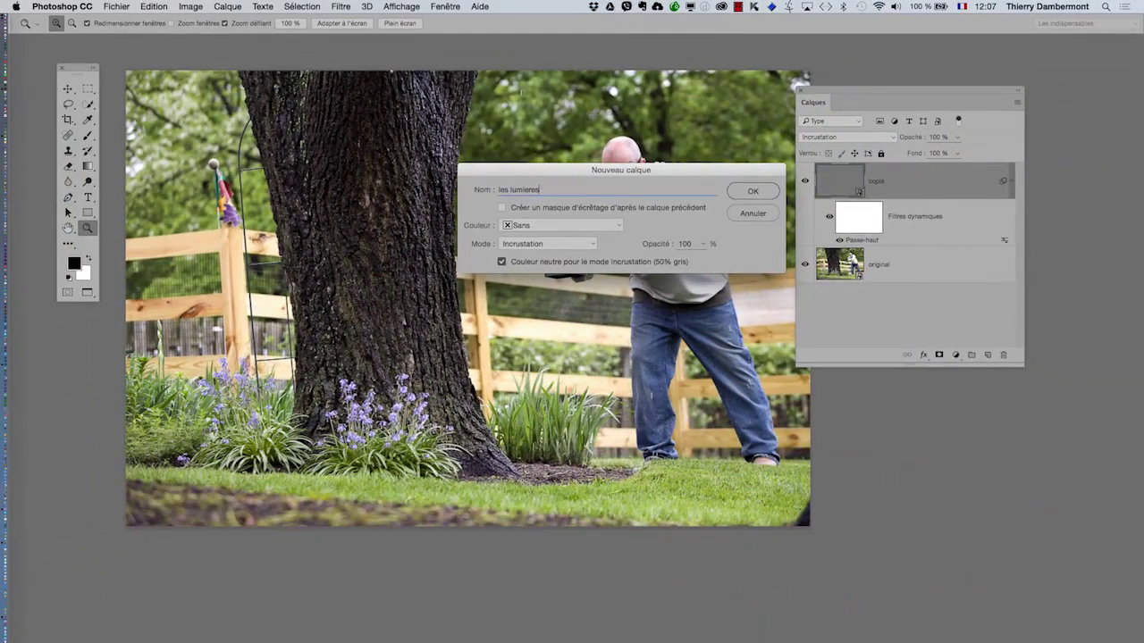
{"action": "key", "text": "Return"}
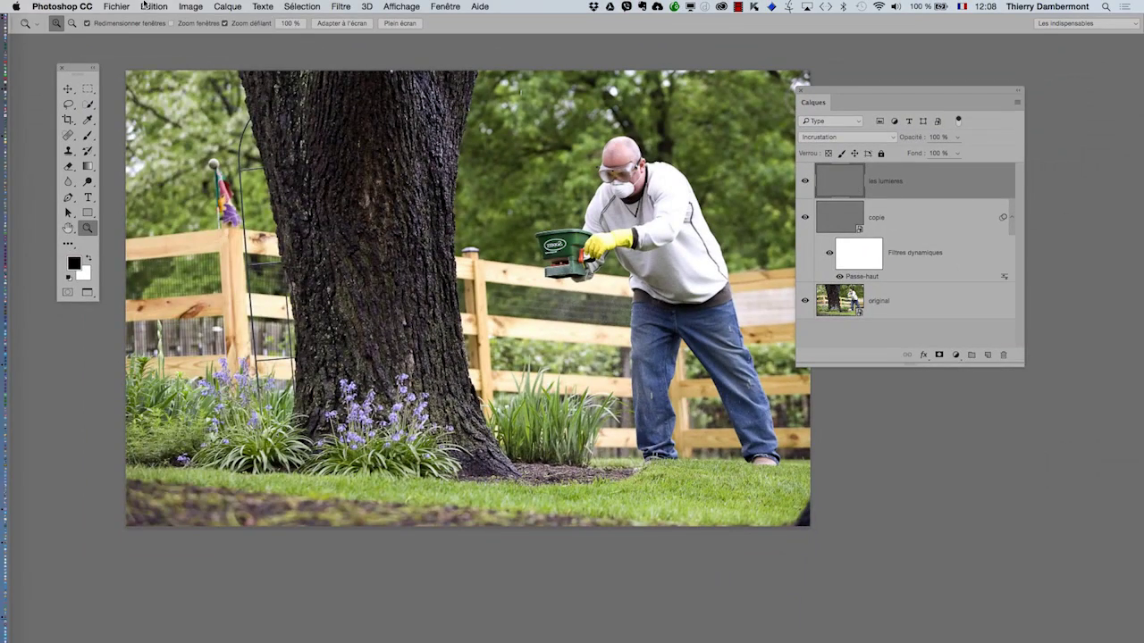
{"action": "left_click", "coordinate": [153, 6]}
{"action": "left_click", "coordinate": [165, 185]}
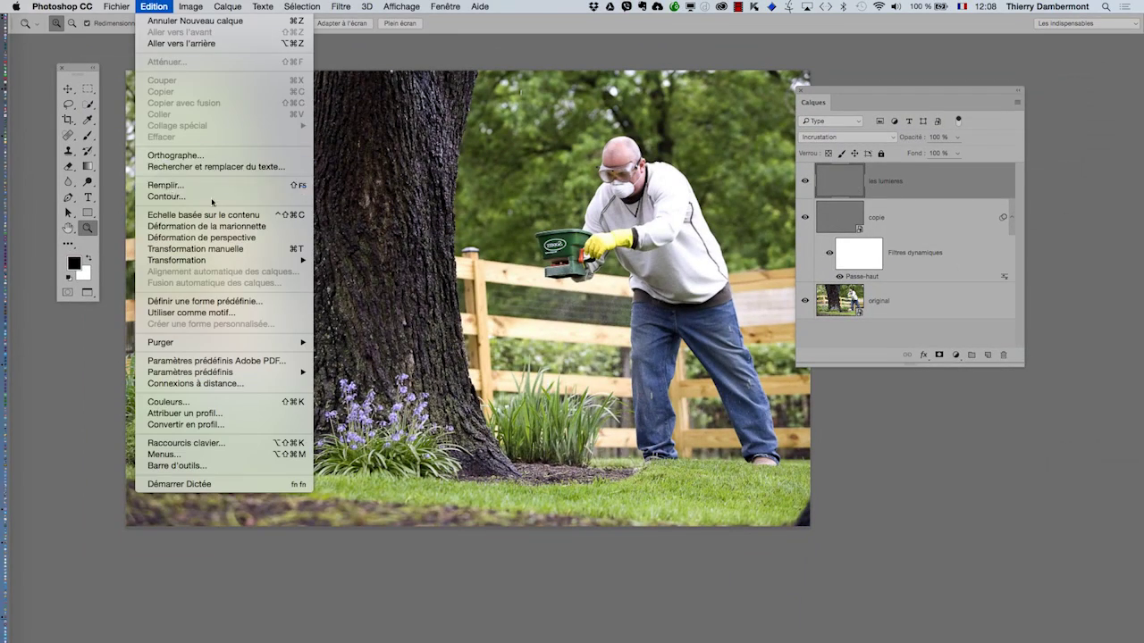
{"action": "left_click", "coordinate": [563, 257]}
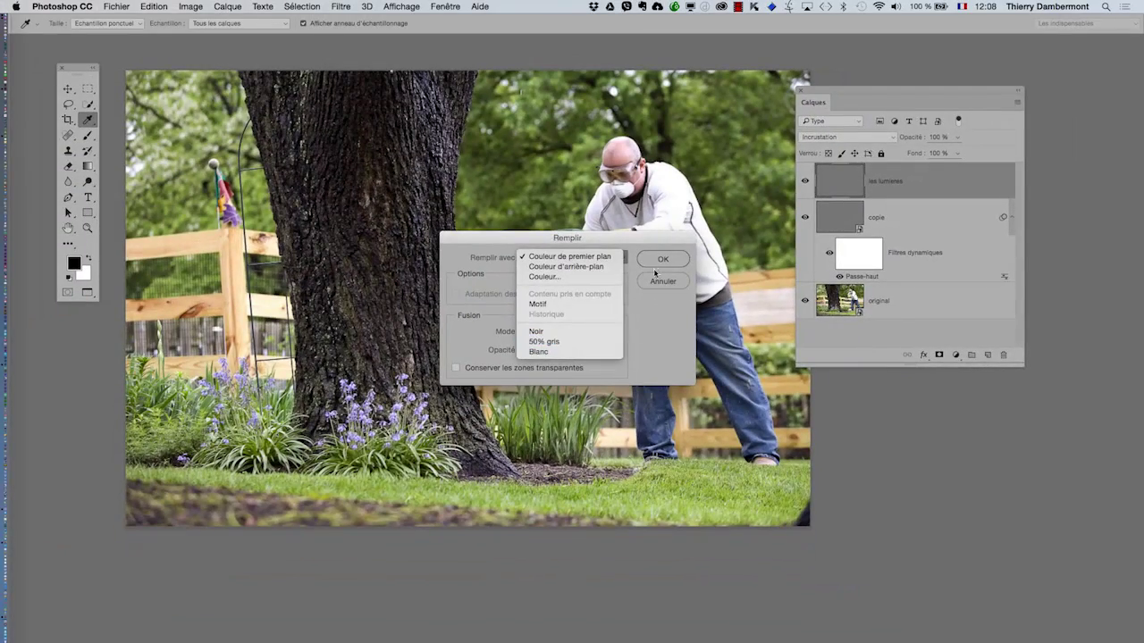
{"action": "left_click", "coordinate": [657, 277]}
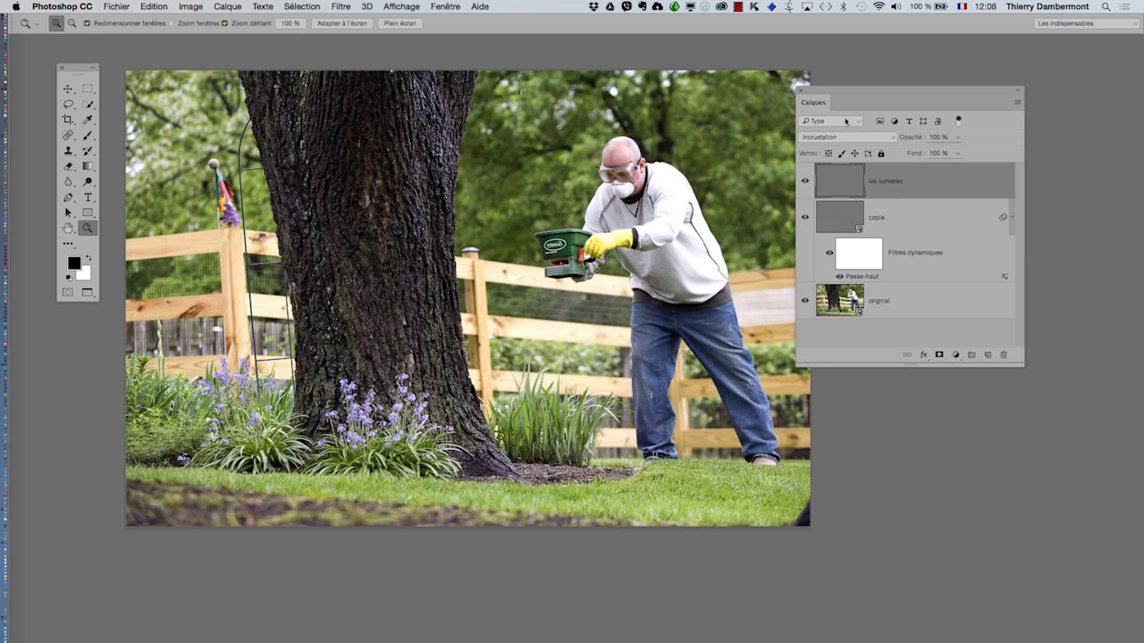
Step: Display the Couleur panel and move the floating Calques panel away from it, over the man in the photo
{"action": "left_click_drag", "start_coordinate": [822, 92], "coordinate": [777, 120]}
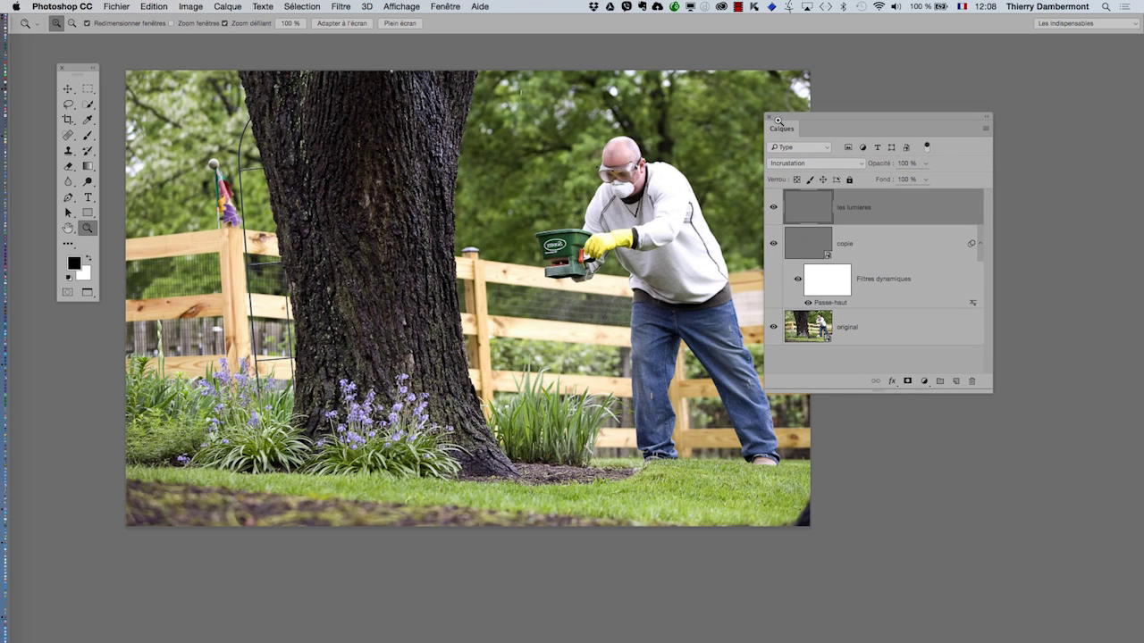
{"action": "left_click", "coordinate": [443, 8]}
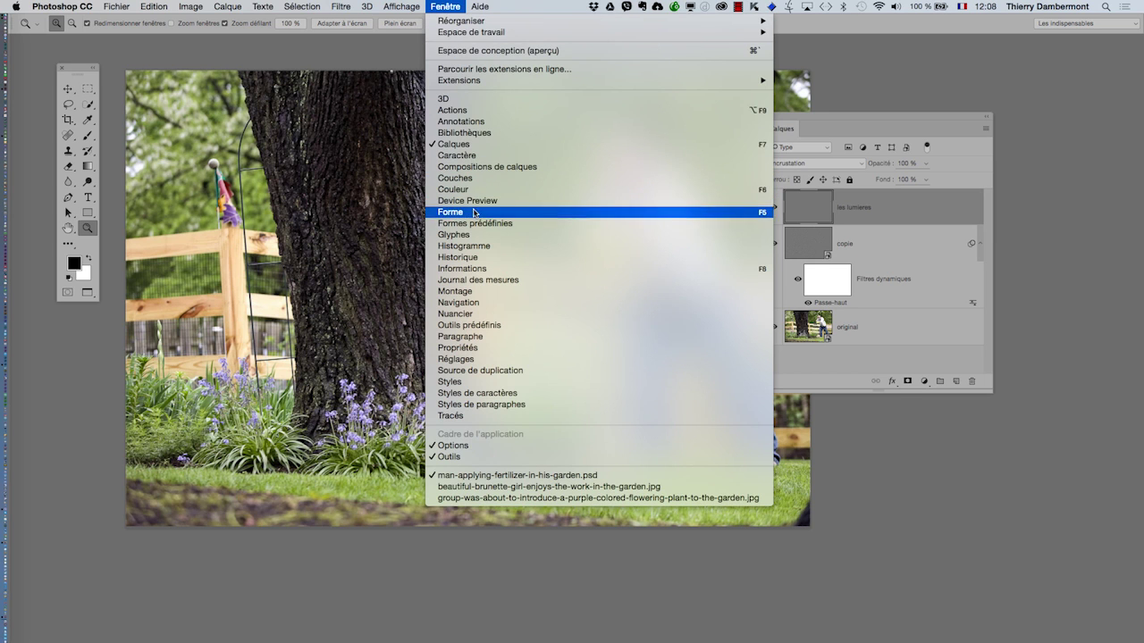
{"action": "left_click", "coordinate": [796, 123]}
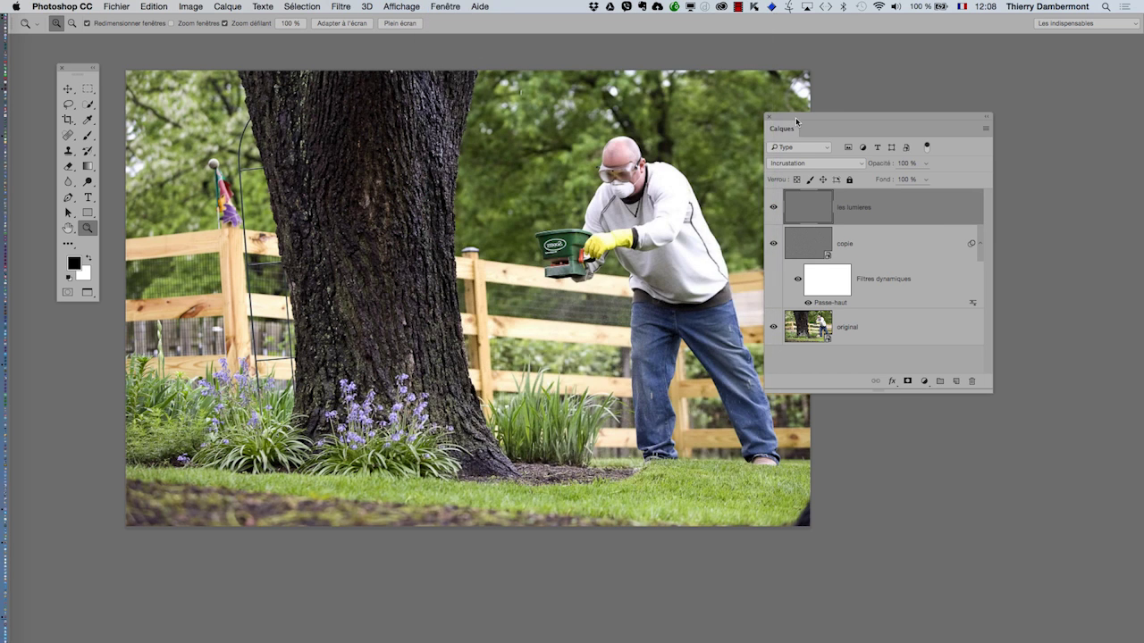
{"action": "left_click_drag", "start_coordinate": [796, 123], "coordinate": [734, 127]}
{"action": "left_click", "coordinate": [445, 6]}
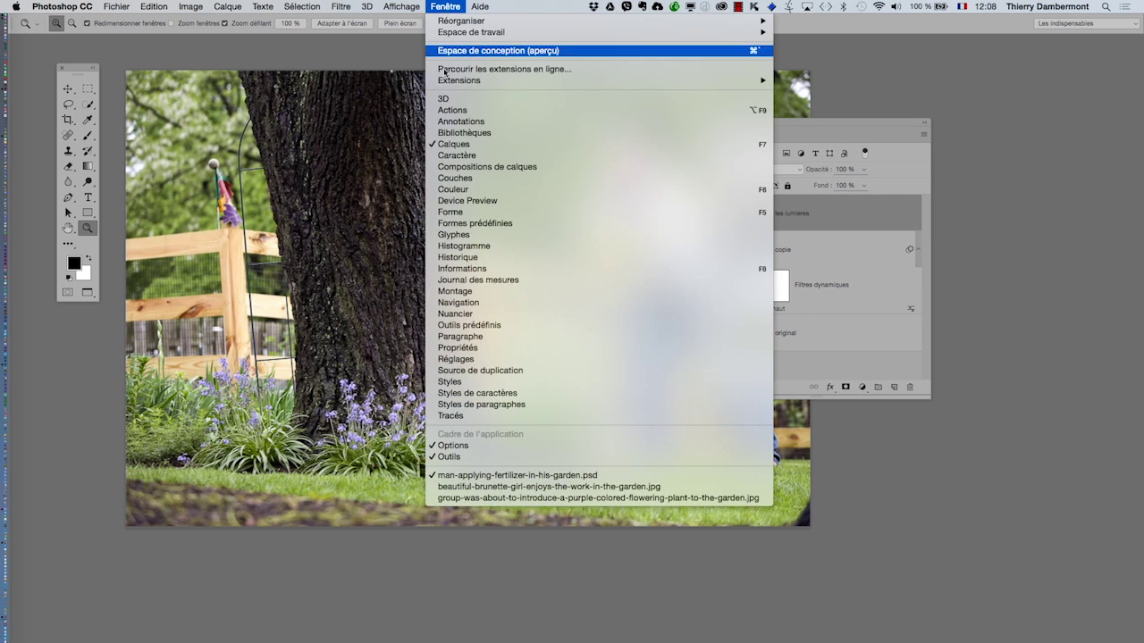
{"action": "left_click", "coordinate": [471, 191]}
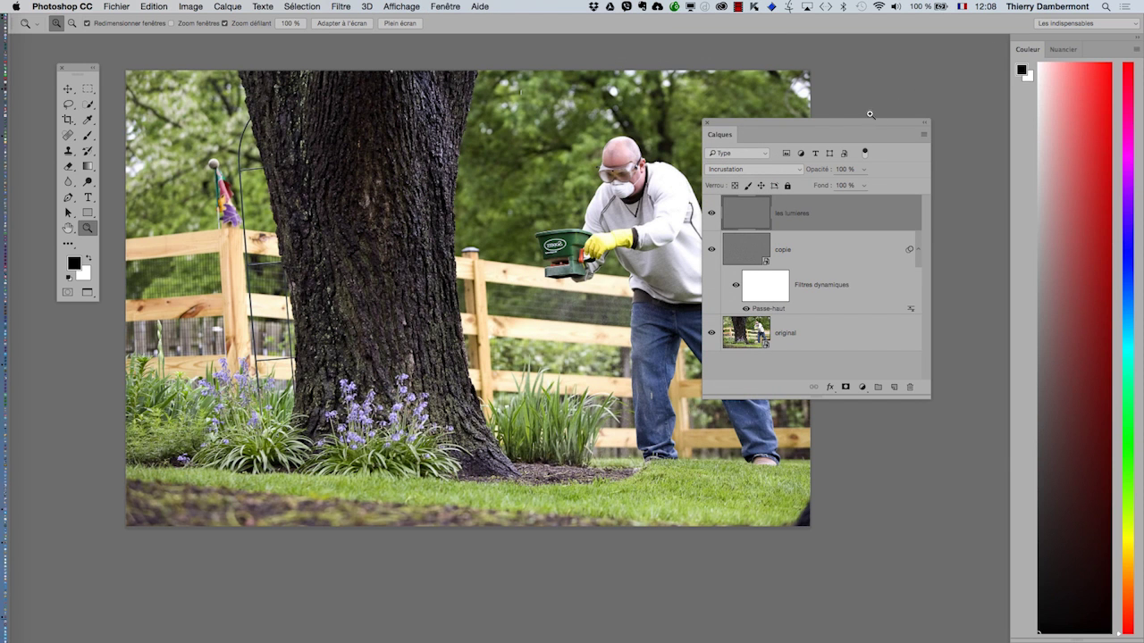
{"action": "left_click_drag", "start_coordinate": [849, 129], "coordinate": [767, 121]}
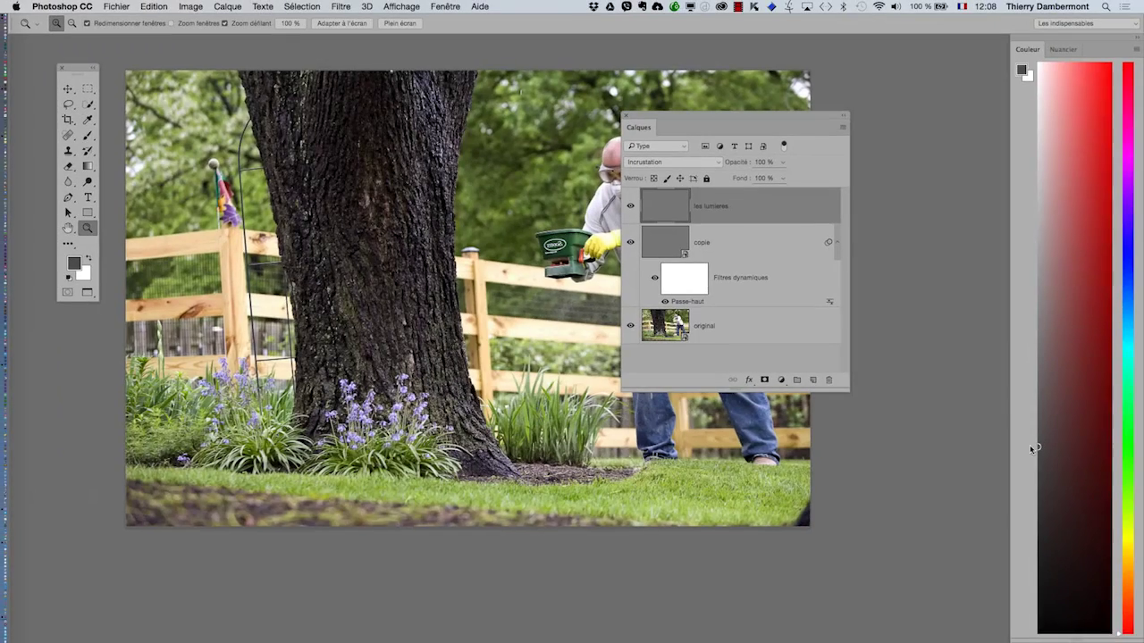
Step: Set the foreground colour to a light neutral gray and activate the Brush tool, with the Calques panel moved clear of the man
{"action": "left_click_drag", "start_coordinate": [1034, 486], "coordinate": [1038, 256]}
{"action": "left_click_drag", "start_coordinate": [661, 117], "coordinate": [818, 114]}
{"action": "left_click", "coordinate": [85, 138]}
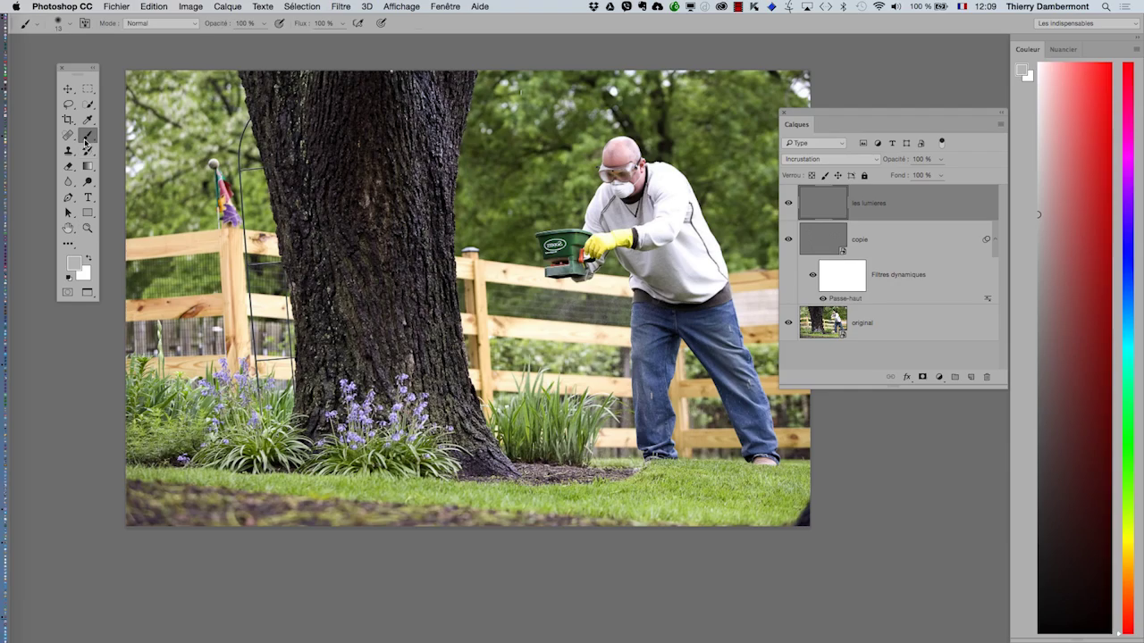